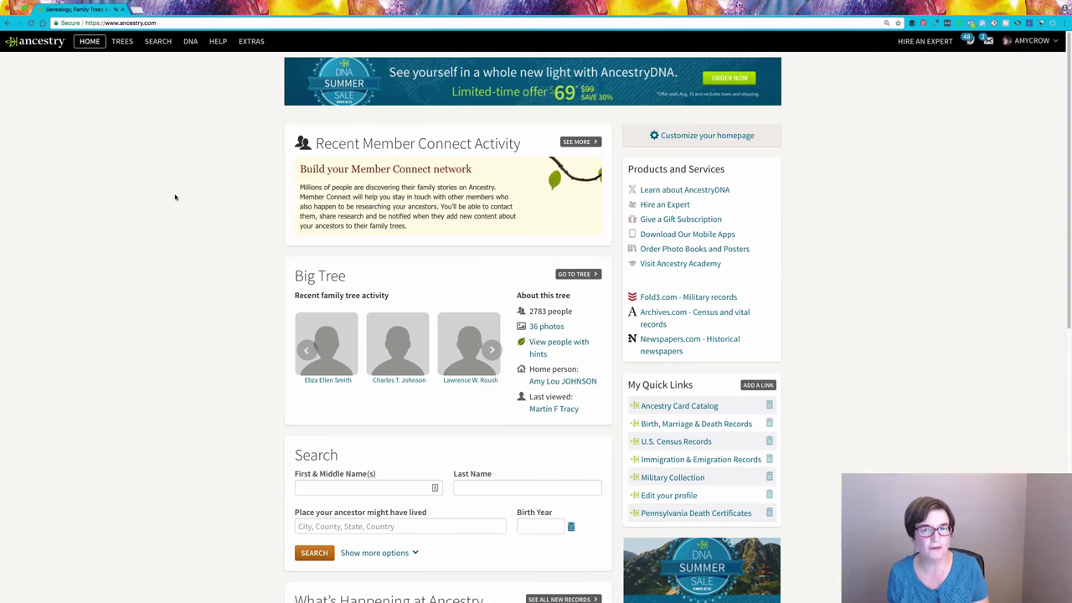
Open Ancestry's Card Catalog of 32,900 record collections from the Search menu
click(159, 43)
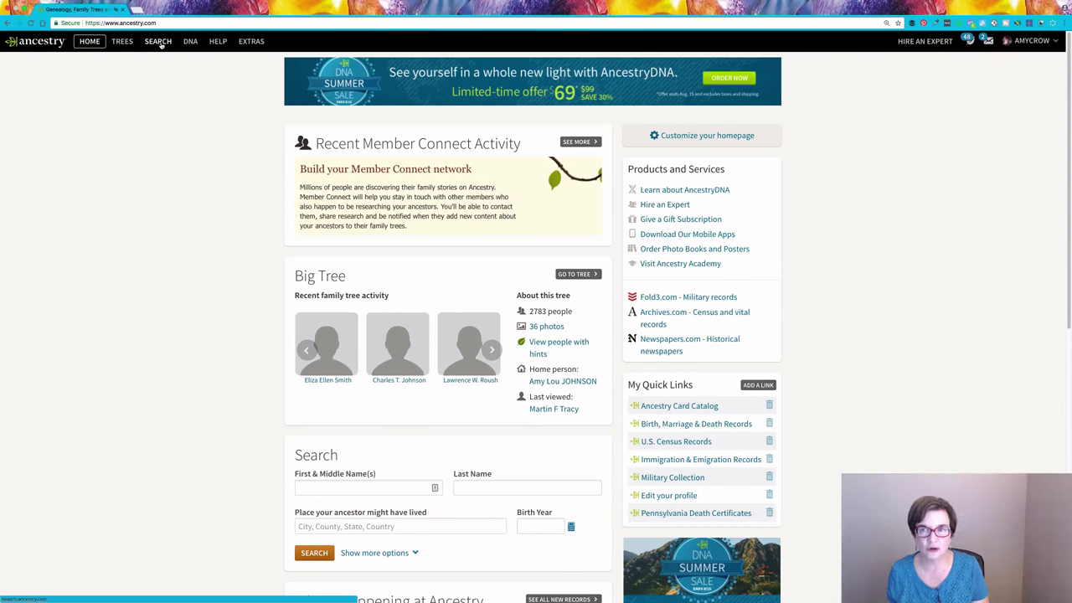
click(161, 44)
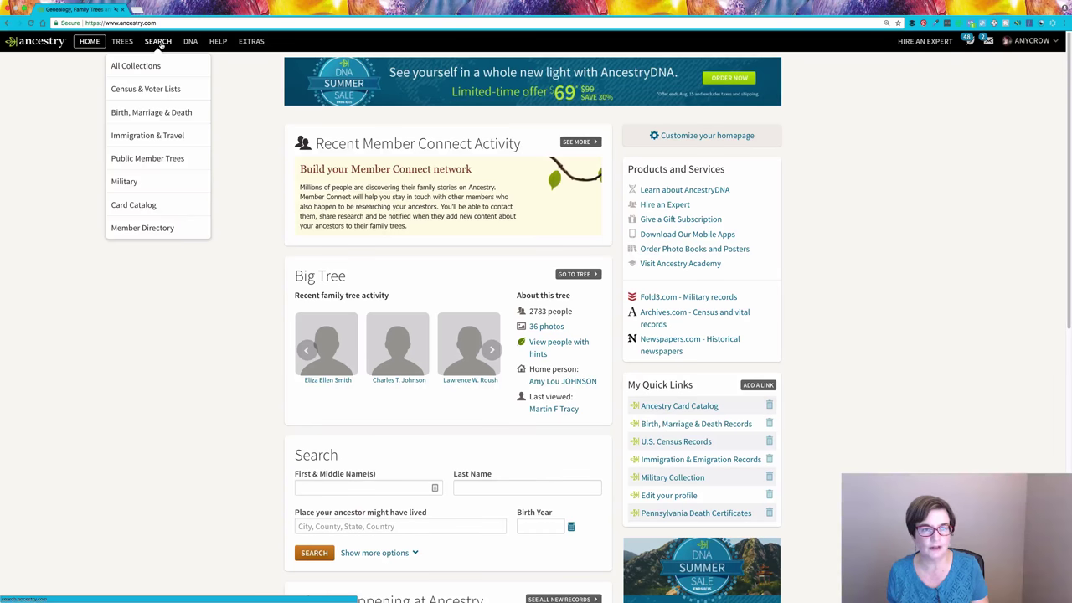
click(156, 206)
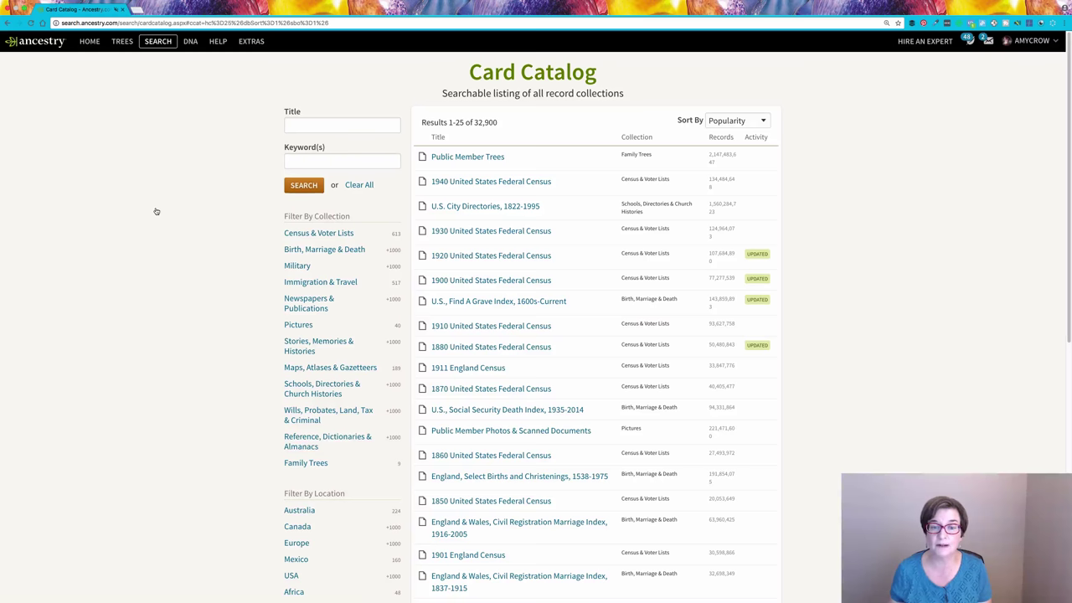
mouse_move(526, 348)
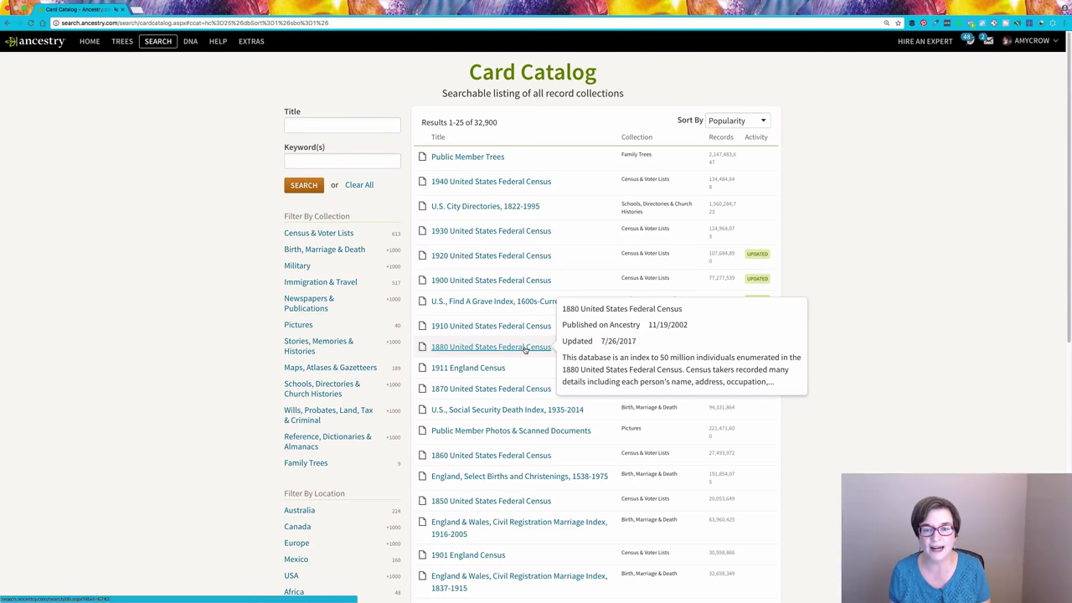
Select '1880 United States Federal Census' in the Card Catalog results
click(525, 348)
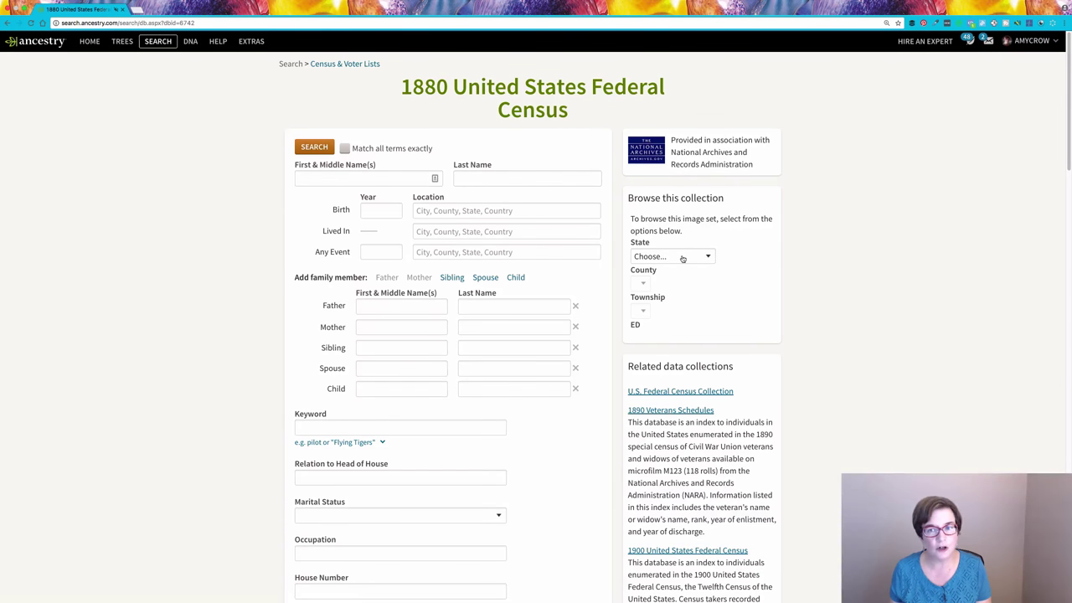
Browse the 1880 census by state Indiana, county Jay and township Pike to list ED 160
click(682, 259)
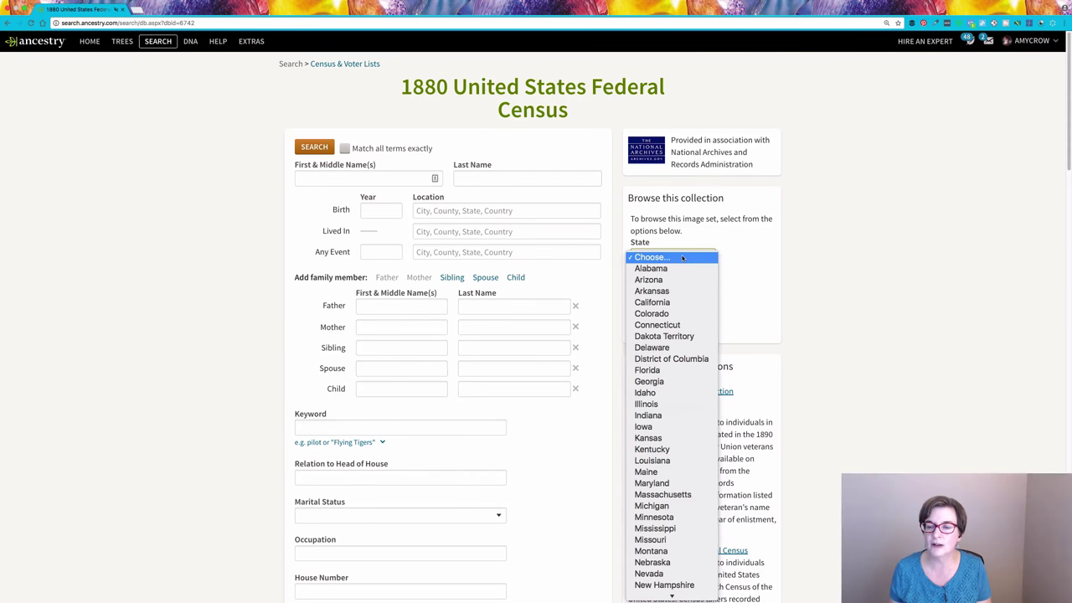
click(659, 417)
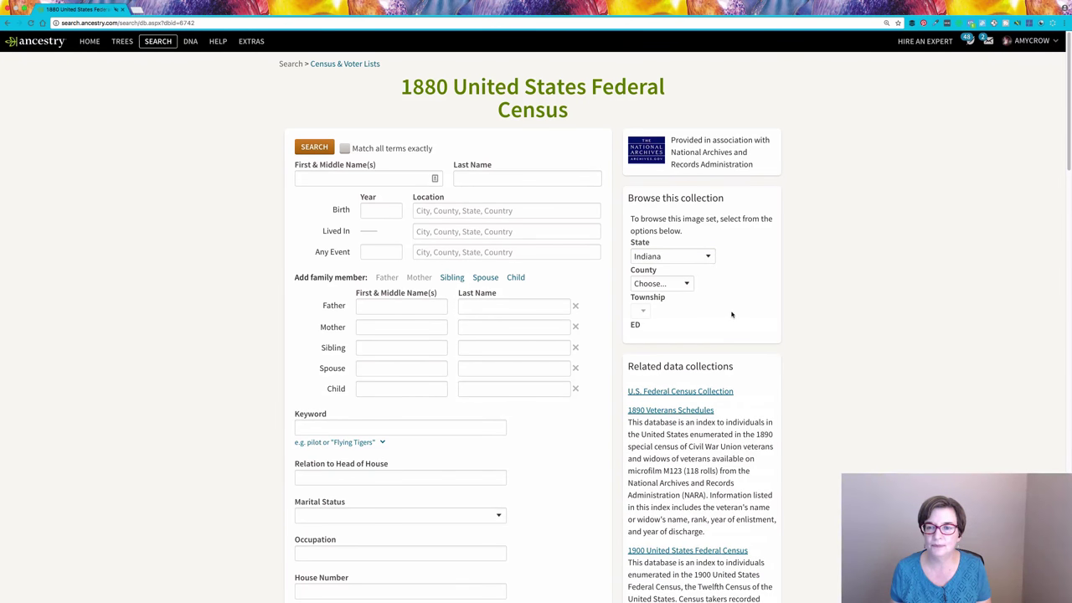
click(686, 284)
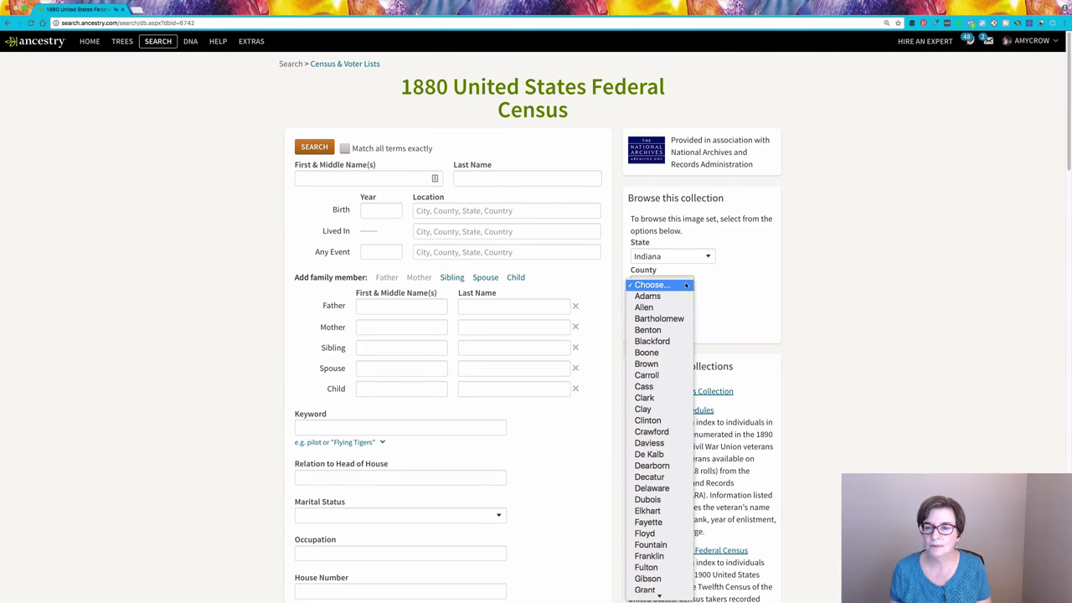
scroll(682, 344, down, 3)
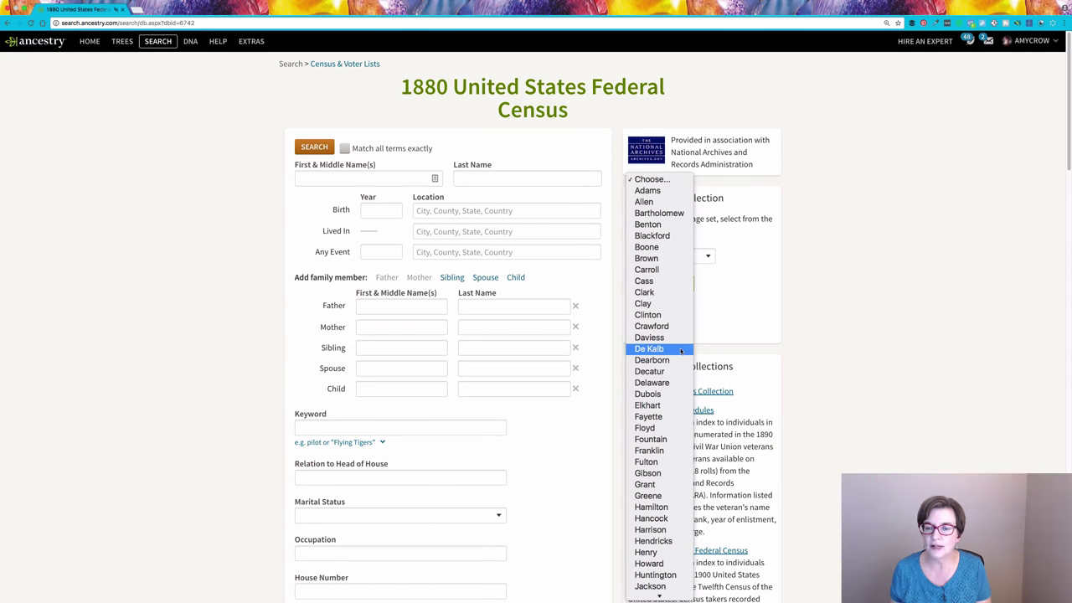
scroll(658, 403, down, 5)
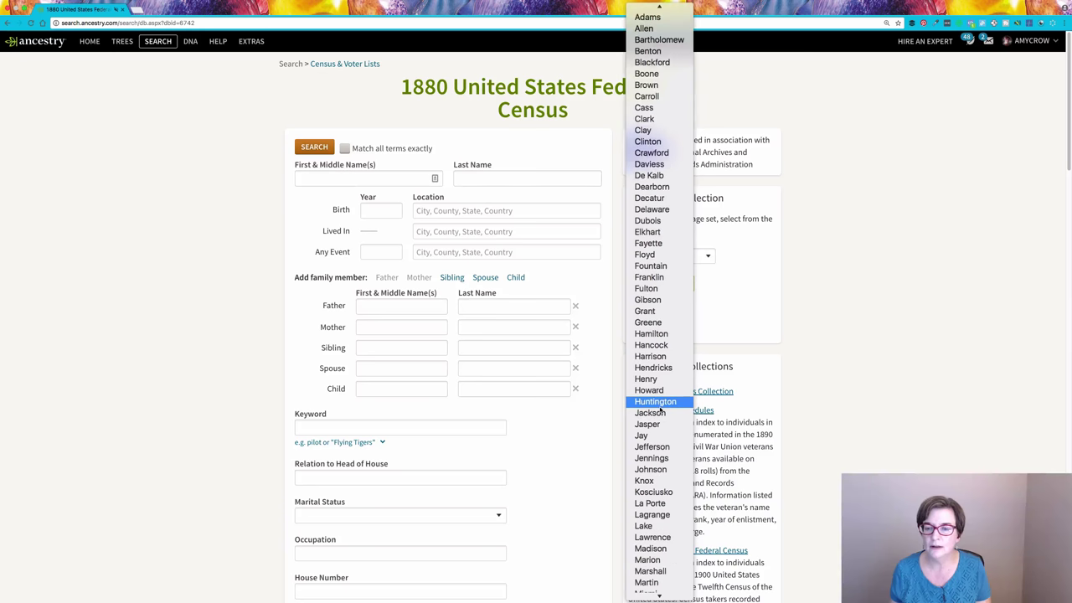
click(647, 436)
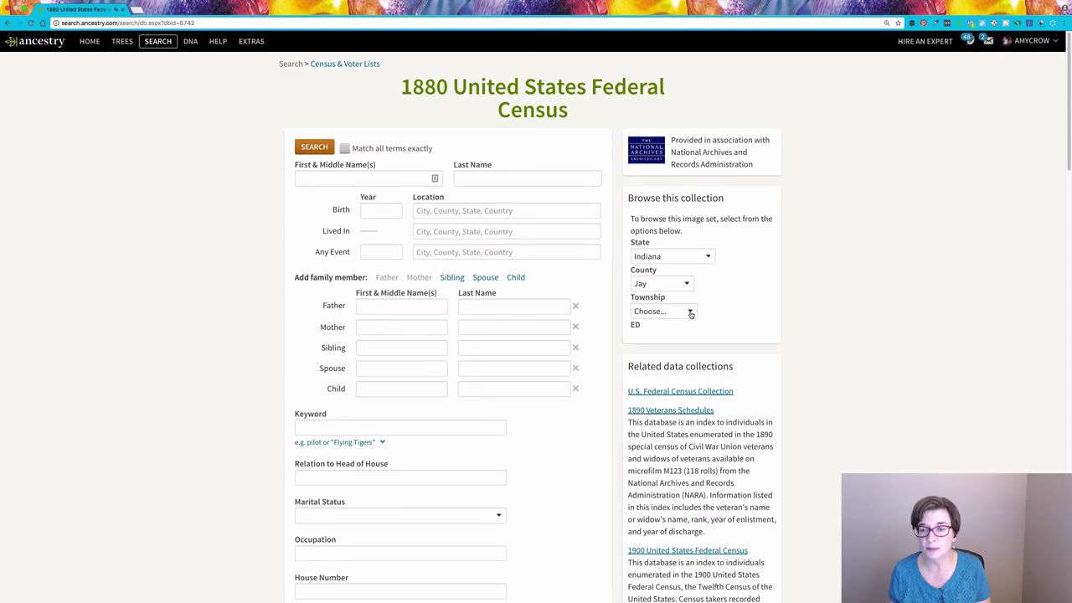
click(691, 313)
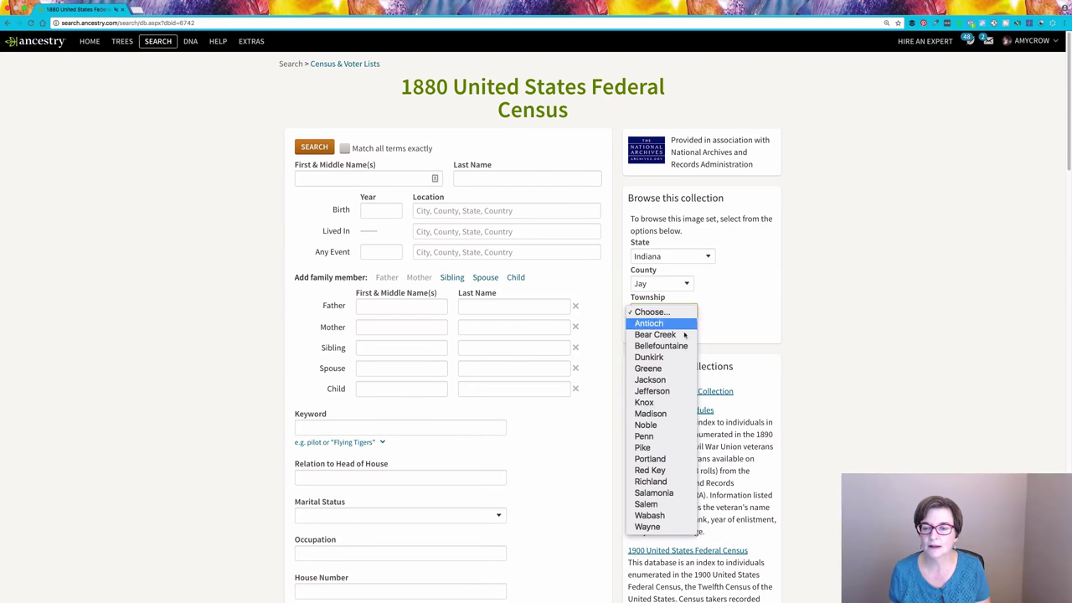
click(661, 449)
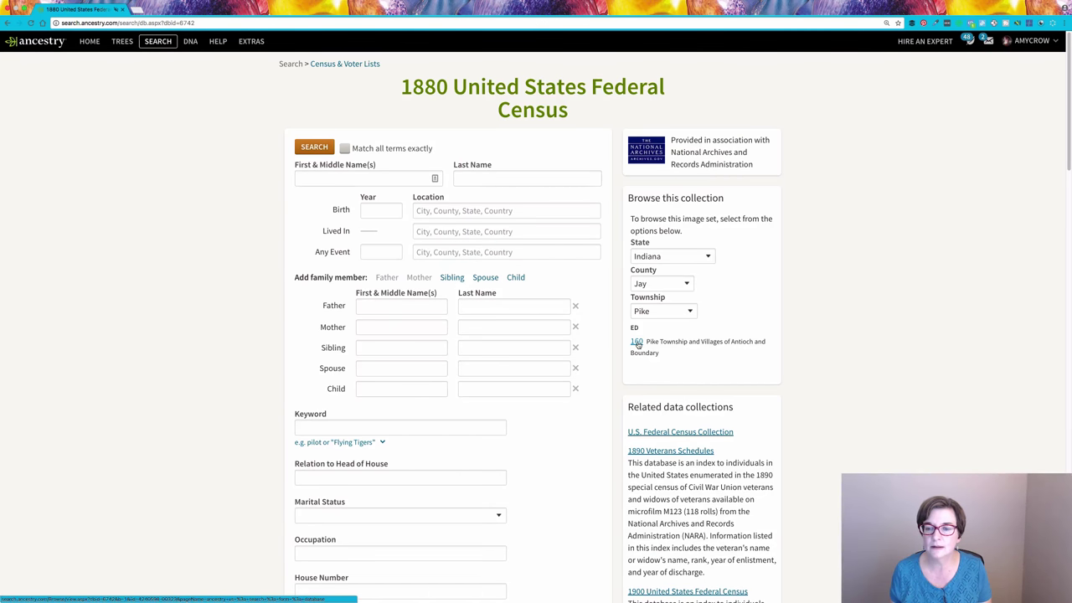
Open the ED 160 census images, zoom out to show column headers, and view Image 2
click(636, 342)
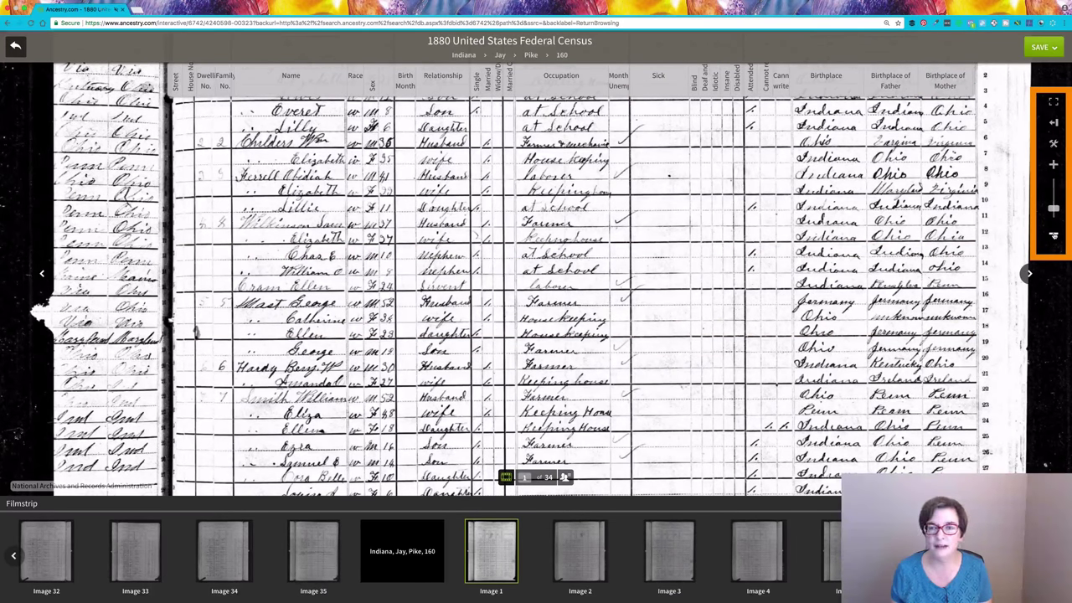
click(1054, 235)
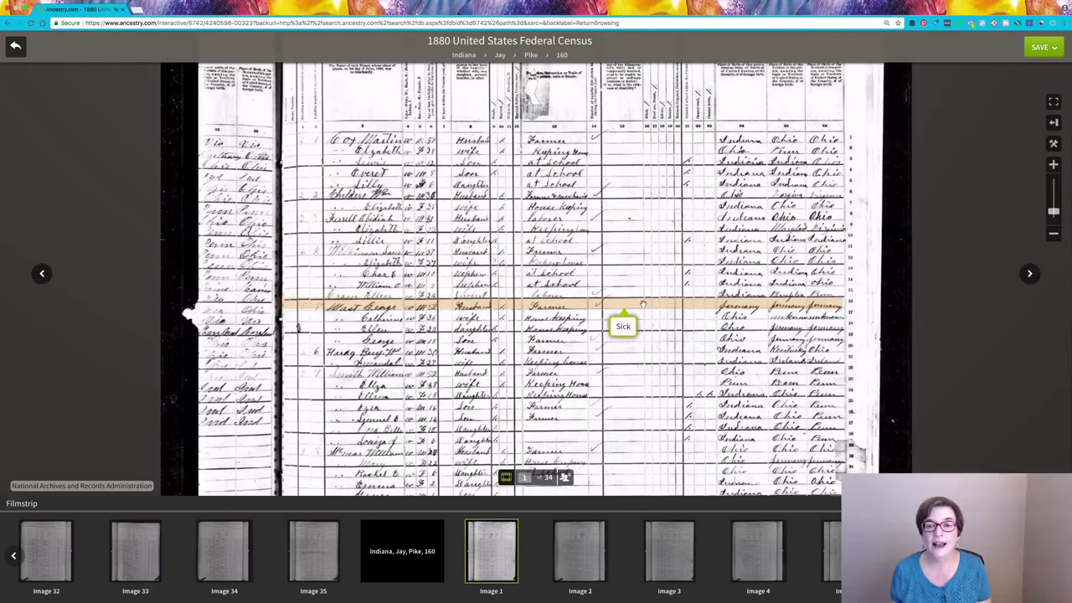
drag(642, 304, 640, 93)
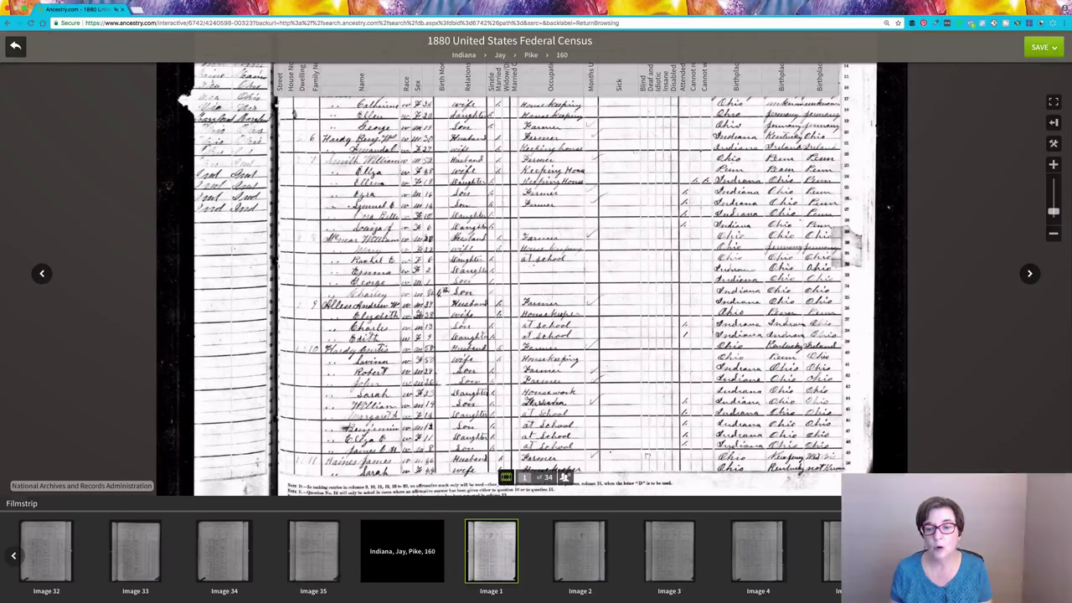
mouse_move(588, 549)
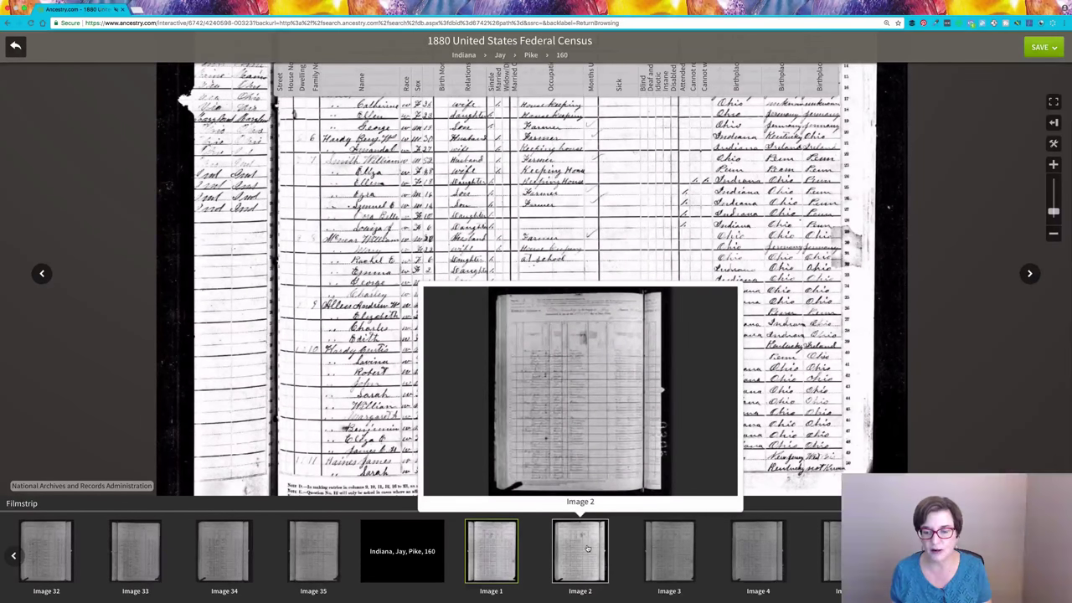
click(587, 549)
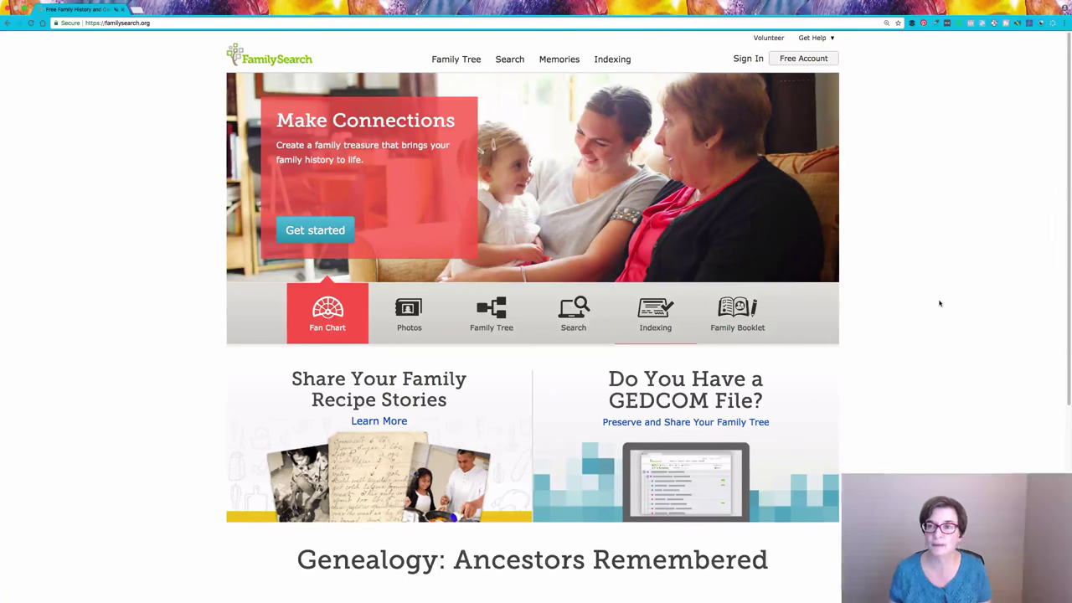
Go to FamilySearch's Search Historical Records page through the Search > Records menu
mouse_move(512, 60)
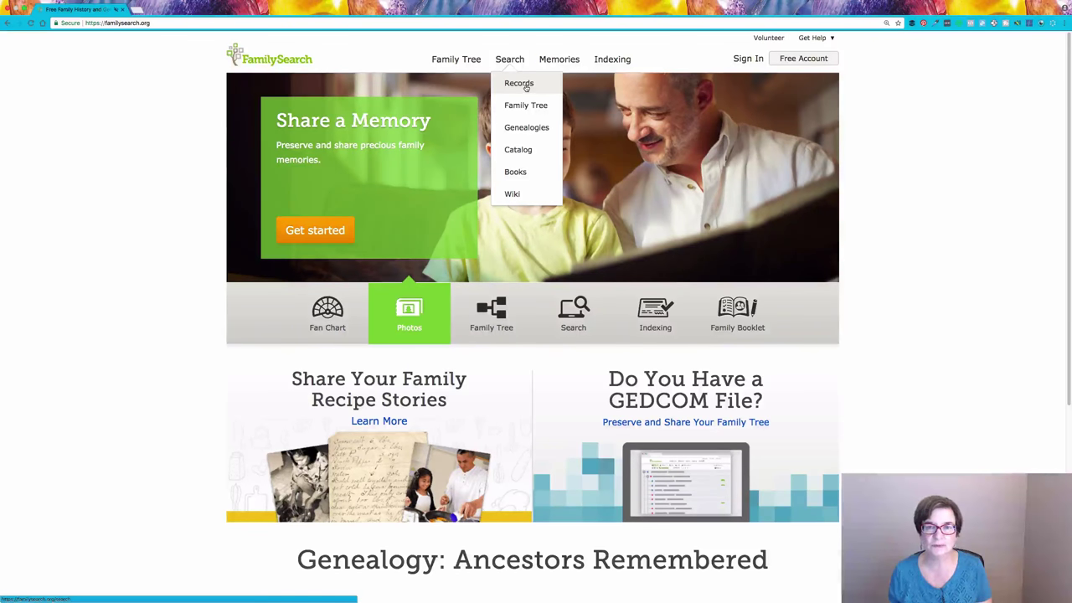
click(527, 87)
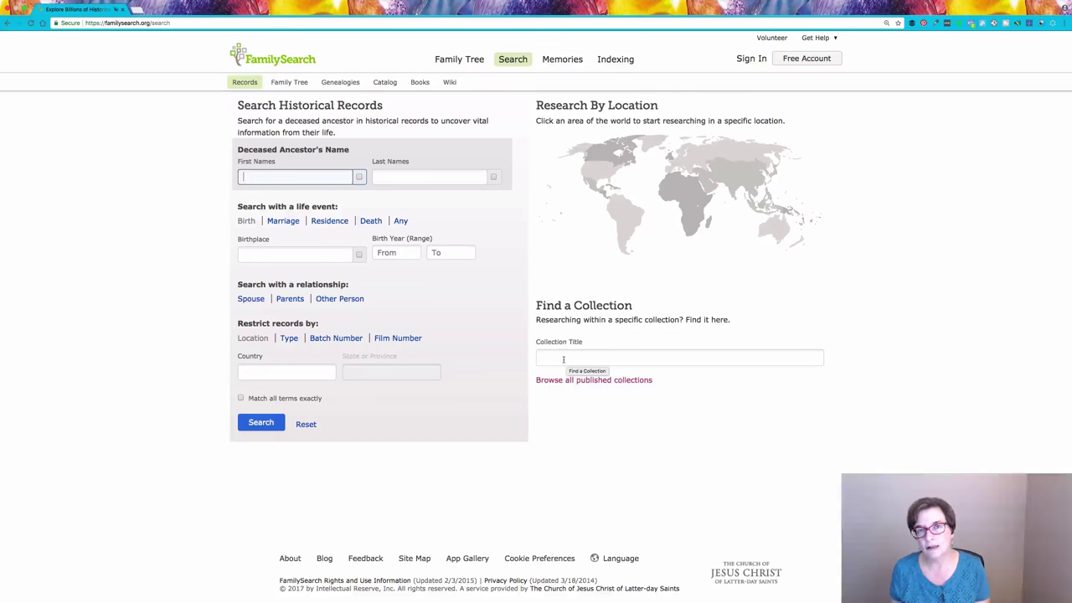
Look up '1880' in the Find a Collection title field and open United States Census, 1880
click(564, 359)
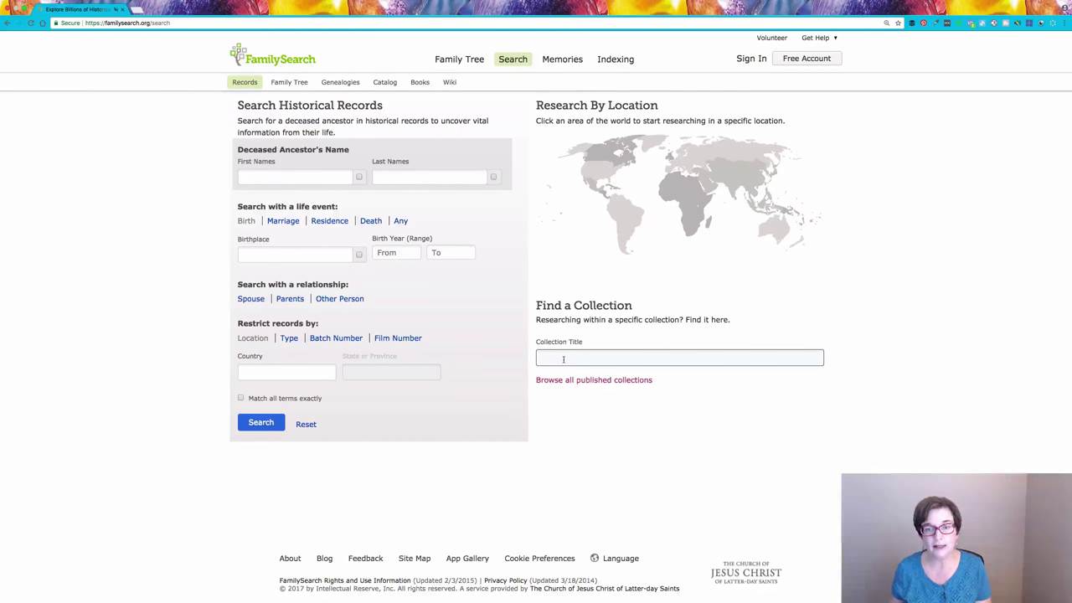
text(1880)
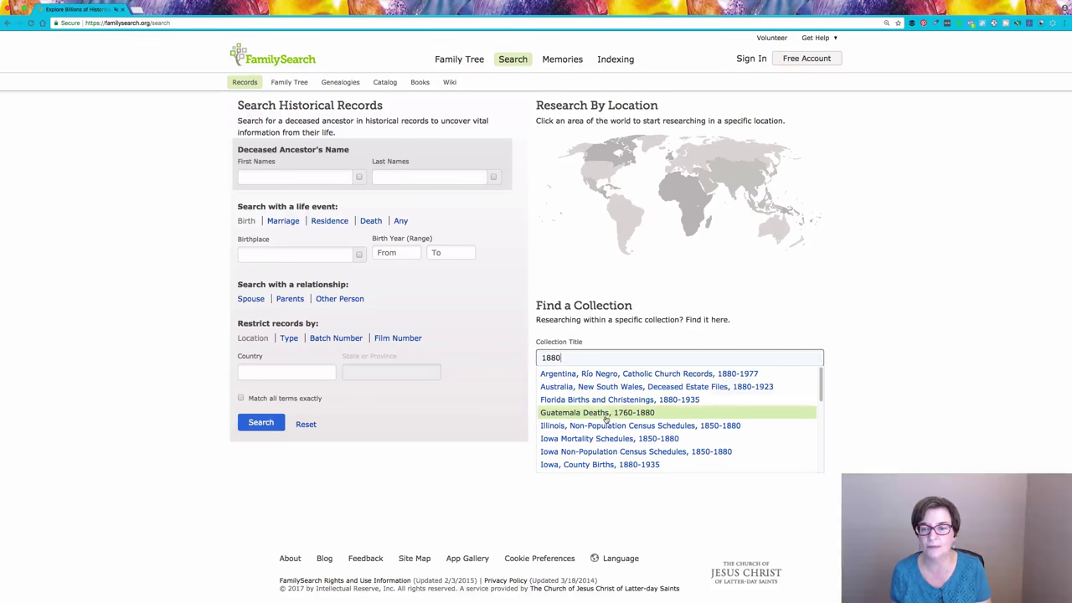
scroll(605, 419, down, 3)
scroll(605, 419, down, 5)
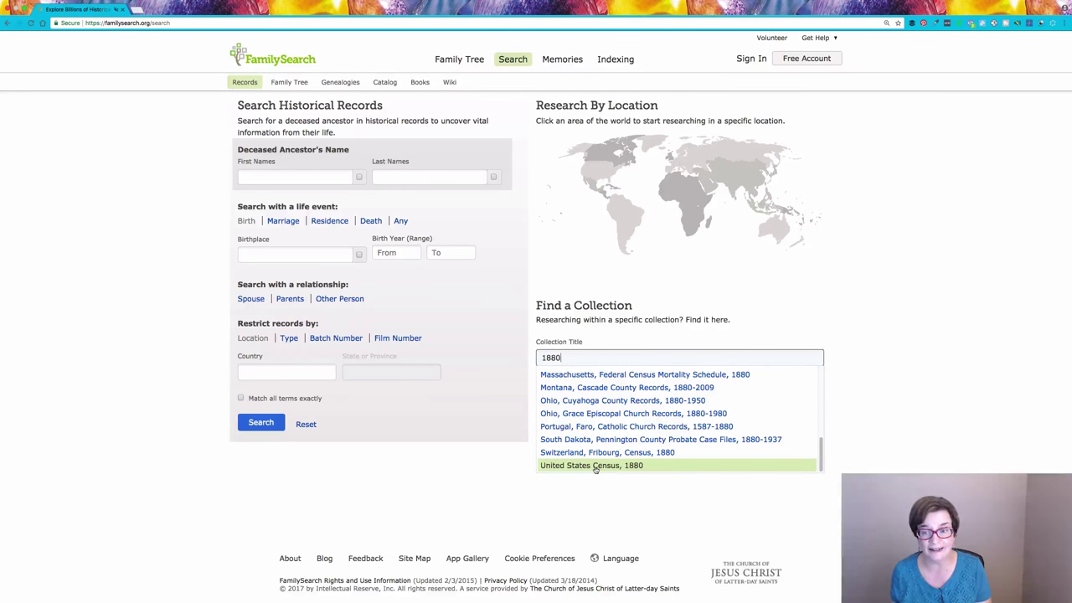
click(595, 465)
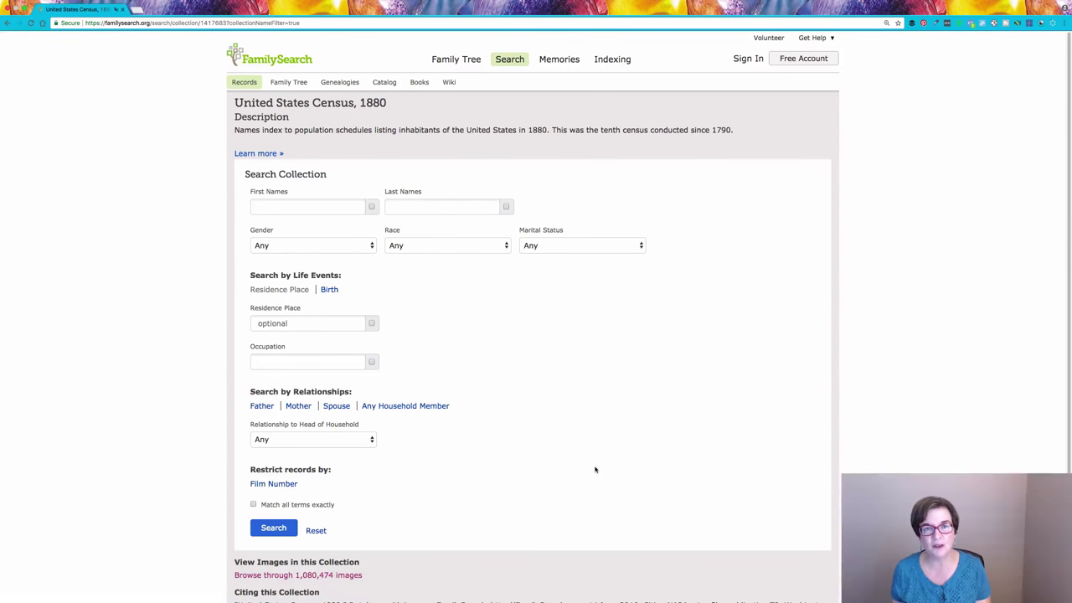
Scroll down the collection page to the Browse through 1,080,474 images link
scroll(596, 470, down, 3)
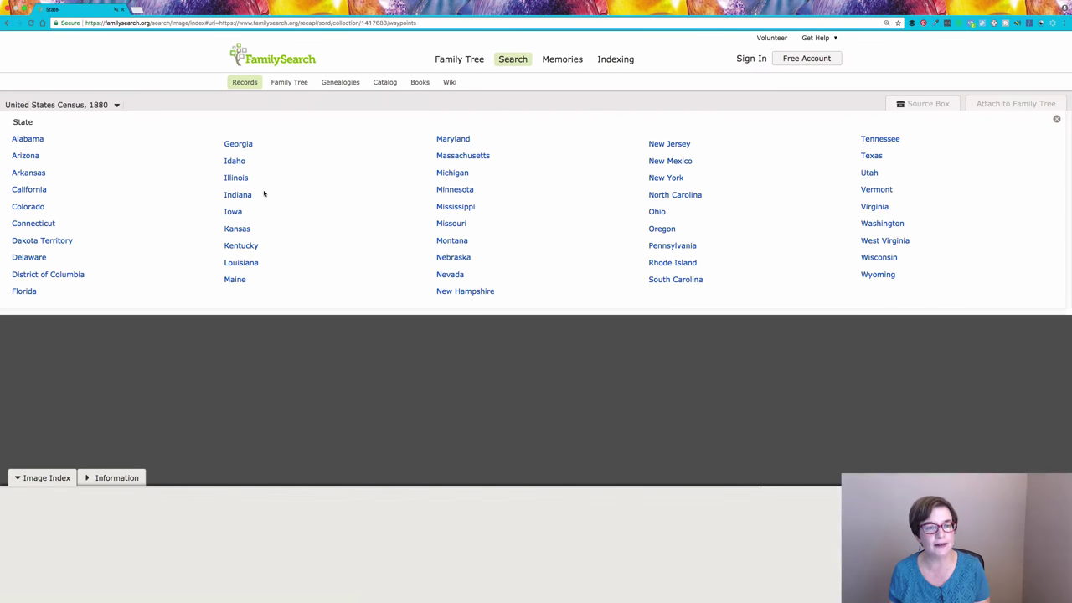
Drill down through Indiana, Jay and Pike, then open ED 160 in the image viewer
click(238, 195)
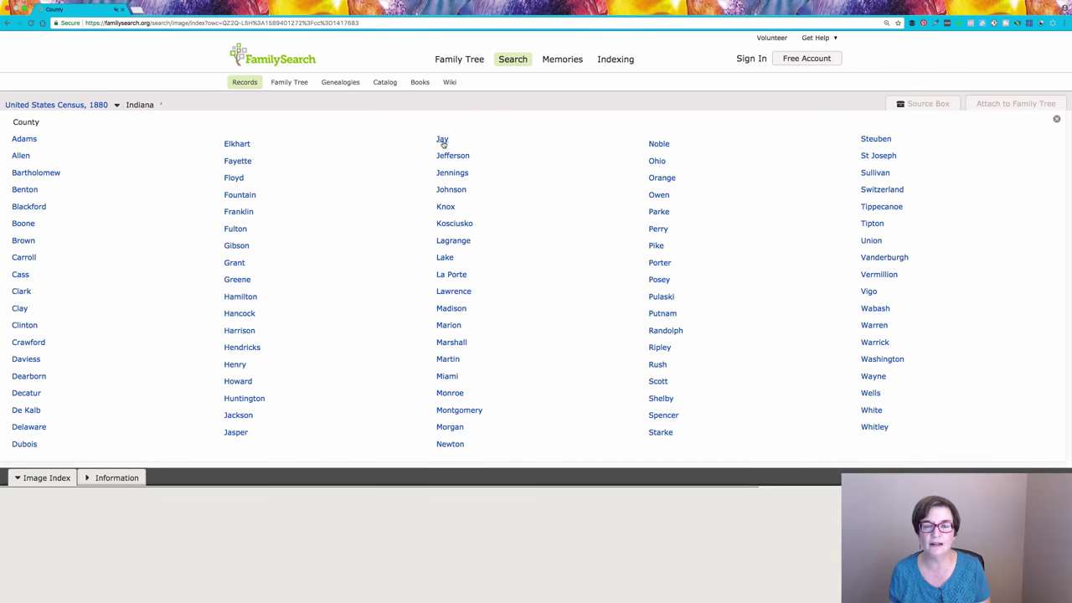
click(443, 141)
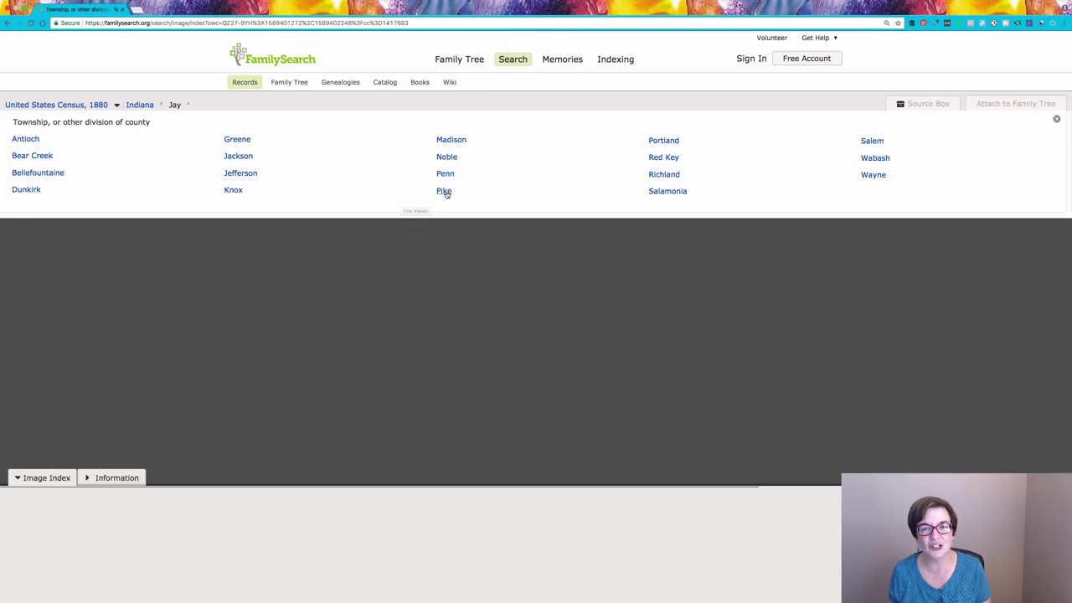
click(444, 191)
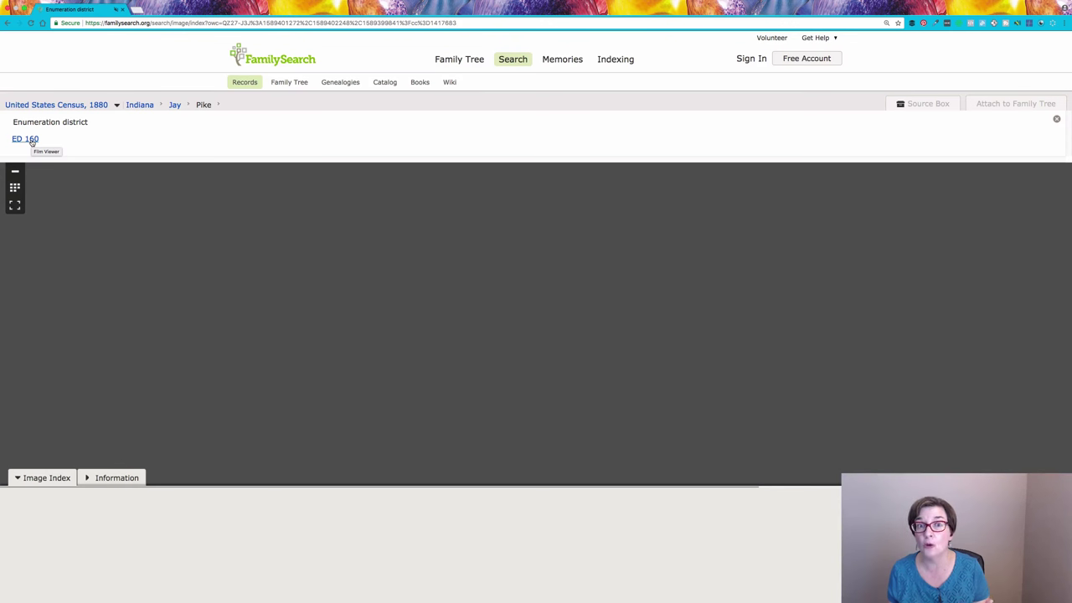
click(26, 139)
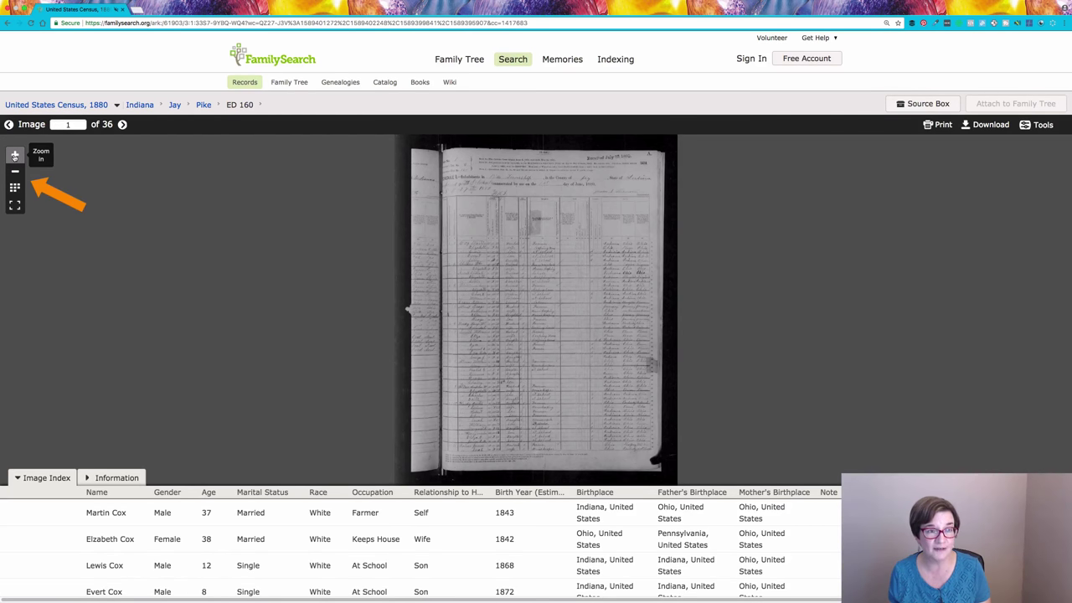
Zoom the census page in two levels, hide the Image Index, and advance to image 2 of 36
click(14, 156)
click(14, 156)
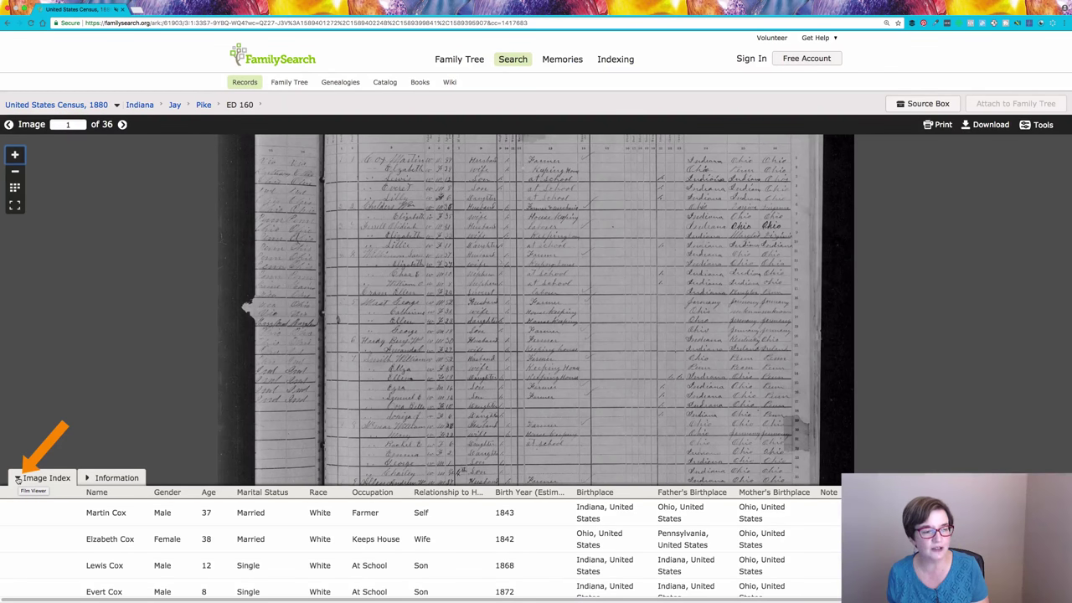
click(17, 479)
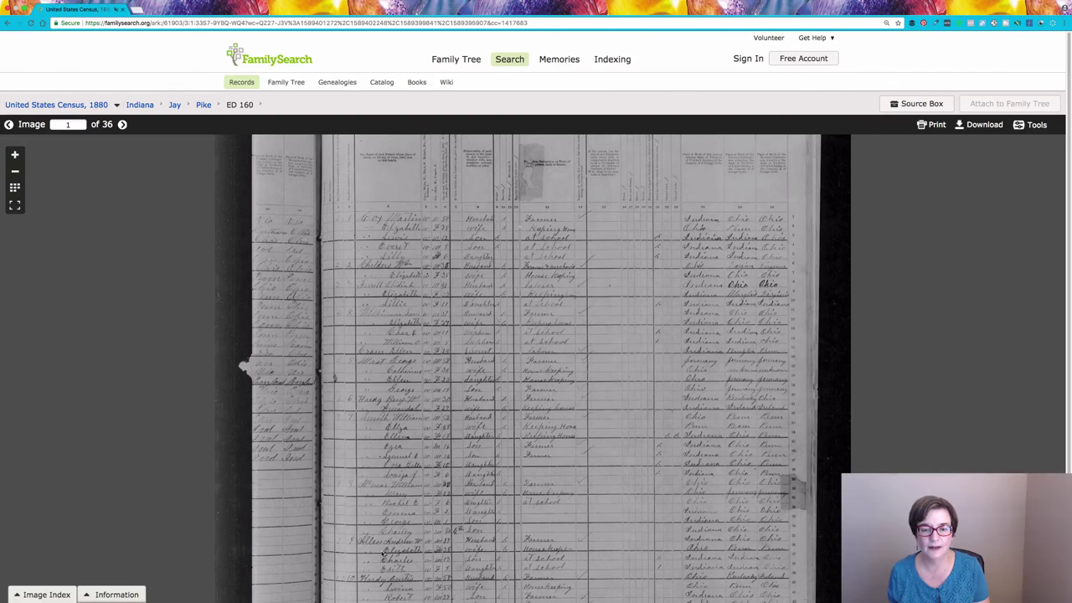
drag(383, 553, 369, 333)
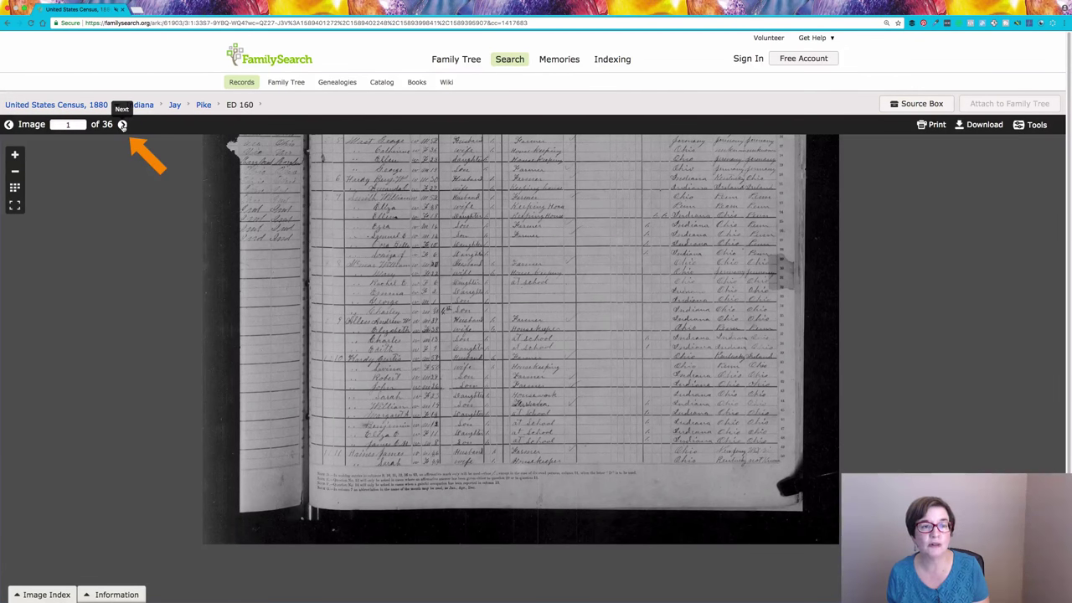
click(123, 125)
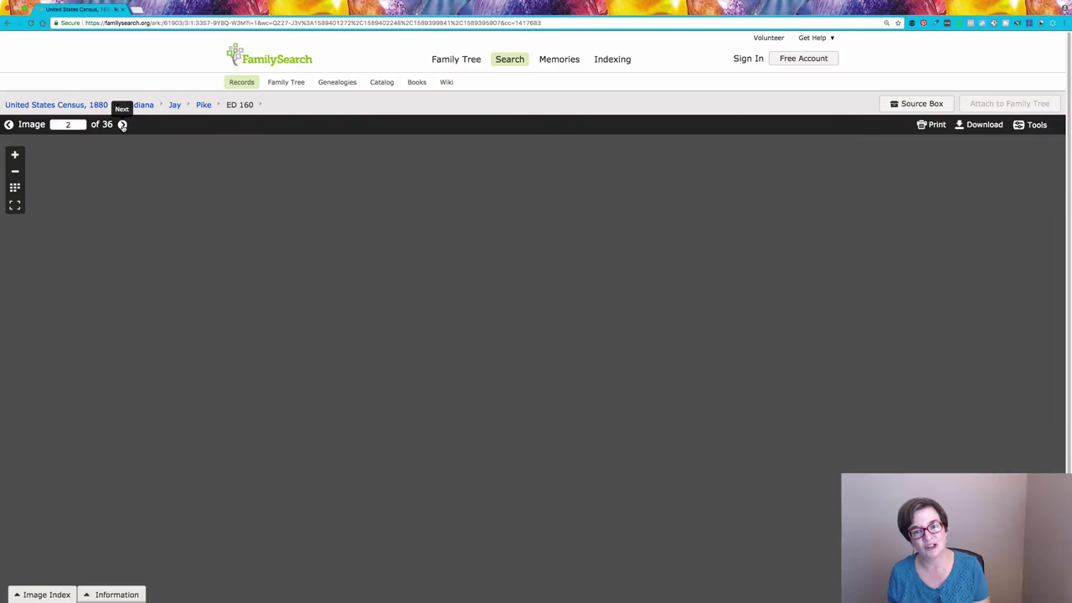